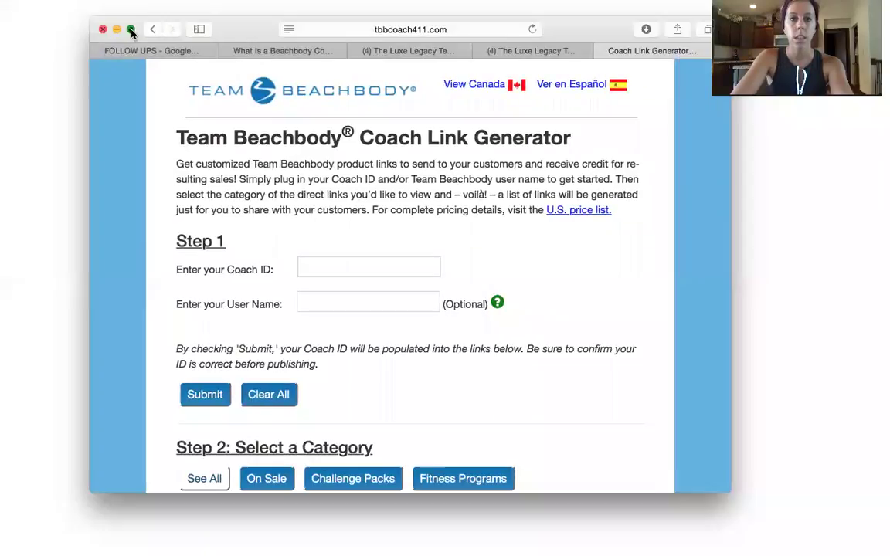
- Put Safari in full screen and enter the coach ID in the Step 1 box
{"action": "left_click", "coordinate": [131, 29]}
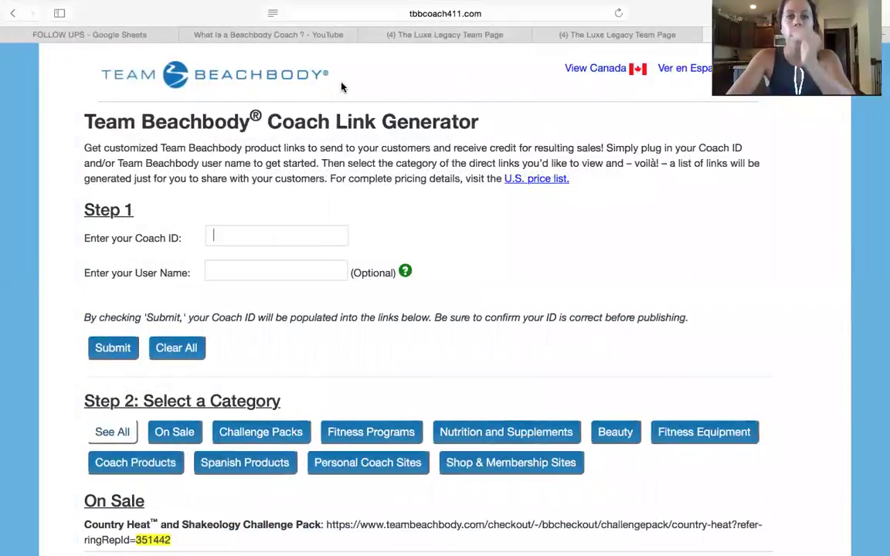
{"action": "left_click", "coordinate": [229, 229]}
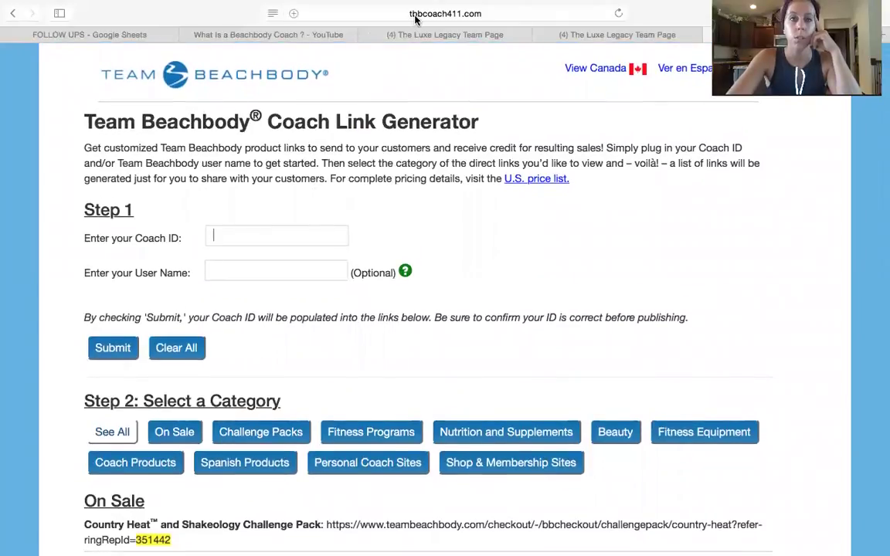
{"action": "scroll", "coordinate": [437, 305], "scroll_direction": "up", "scroll_amount": 2}
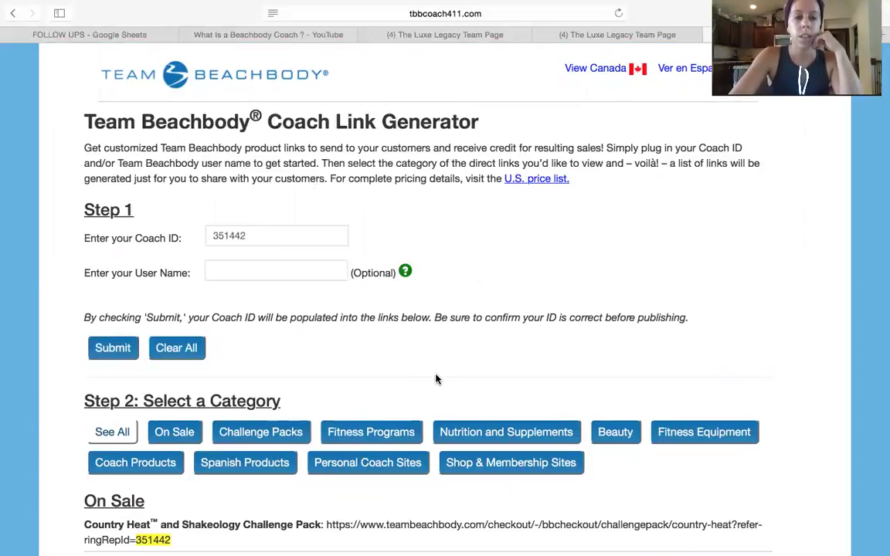
{"action": "scroll", "coordinate": [435, 379], "scroll_direction": "down", "scroll_amount": 8}
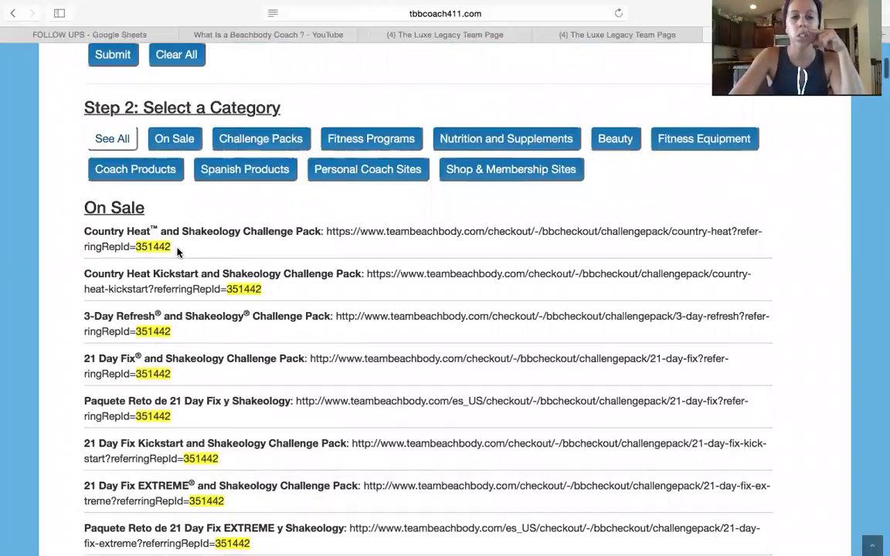
- Show the five Shop & Membership Sites referral links under Step 2, each carrying the coach ID
{"action": "scroll", "coordinate": [177, 249], "scroll_direction": "up", "scroll_amount": 3}
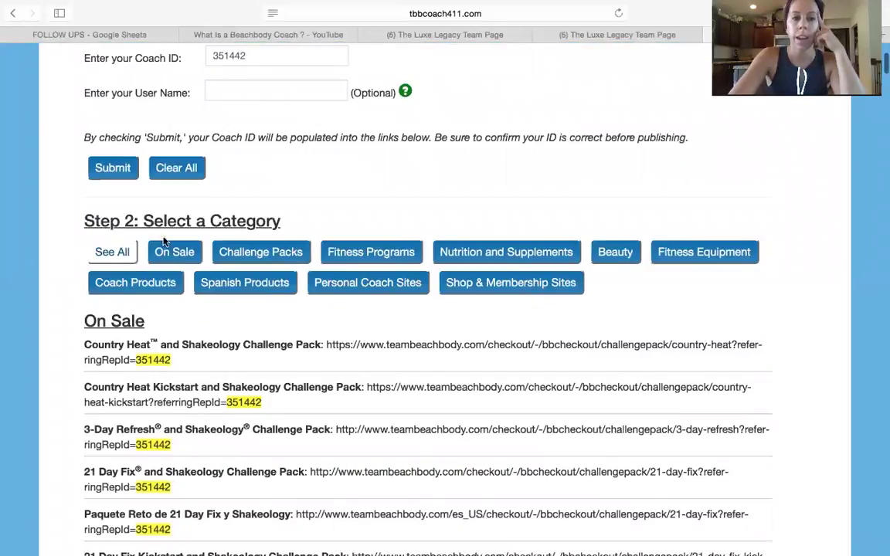
{"action": "scroll", "coordinate": [303, 361], "scroll_direction": "down", "scroll_amount": 1}
{"action": "scroll", "coordinate": [303, 360], "scroll_direction": "down", "scroll_amount": 2}
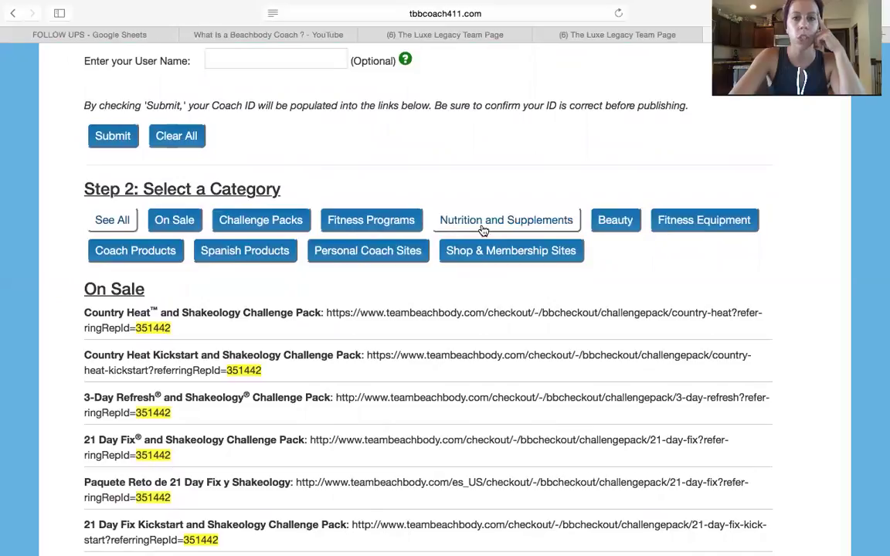
{"action": "left_click", "coordinate": [529, 258]}
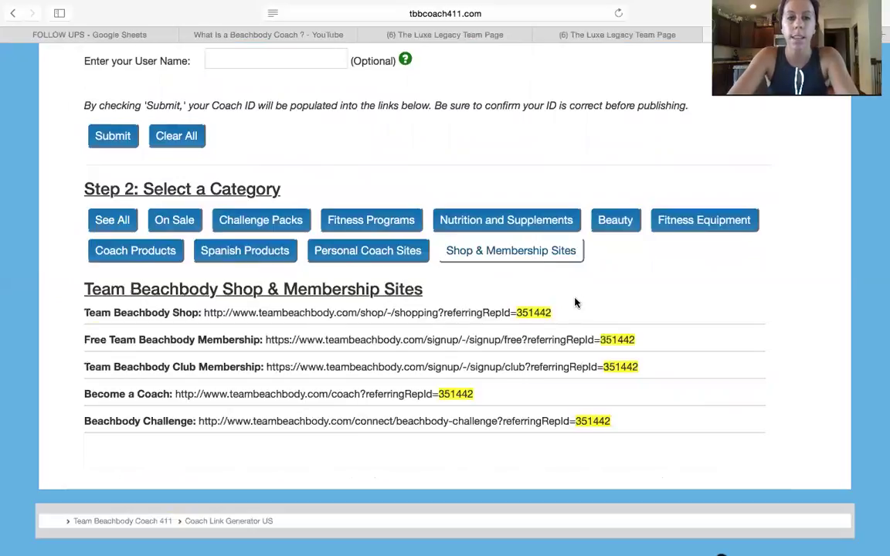
{"action": "scroll", "coordinate": [574, 302], "scroll_direction": "down", "scroll_amount": 2}
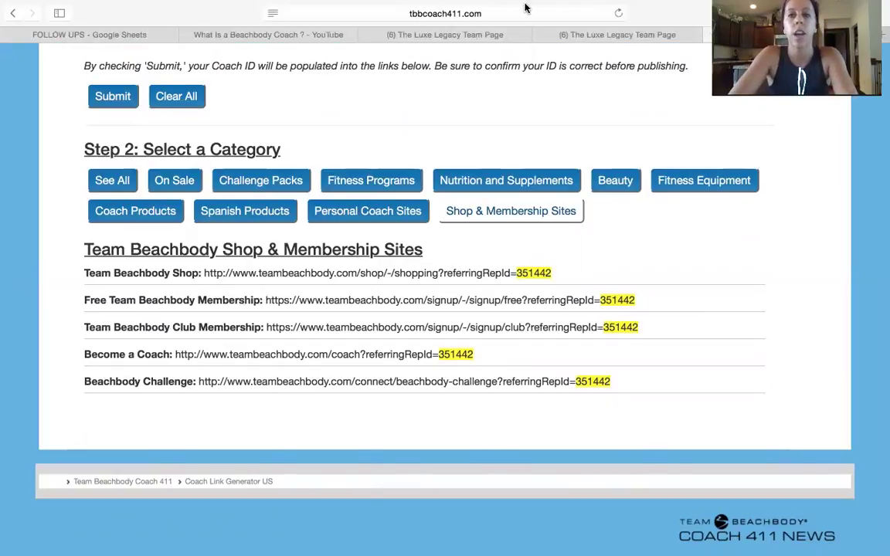
- Load tinyurl.com in a new browser tab
{"action": "key", "text": "super+t"}
{"action": "type", "text": "tinyurl"}
{"action": "key", "text": "Return"}
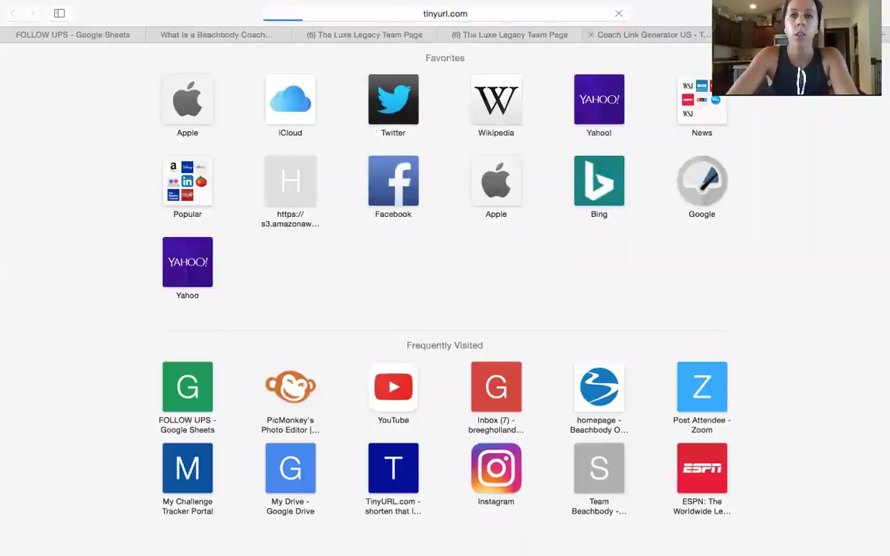
- Back in the Coach Link Generator, copy the Team Beachbody Club Membership URL
{"action": "key", "text": "ctrl+shift+Tab"}
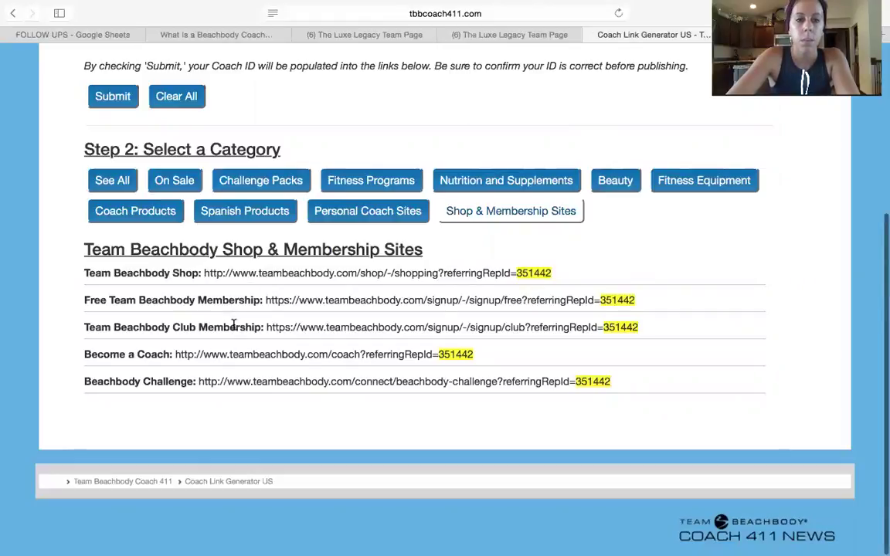
{"action": "left_click_drag", "start_coordinate": [639, 328], "coordinate": [265, 328]}
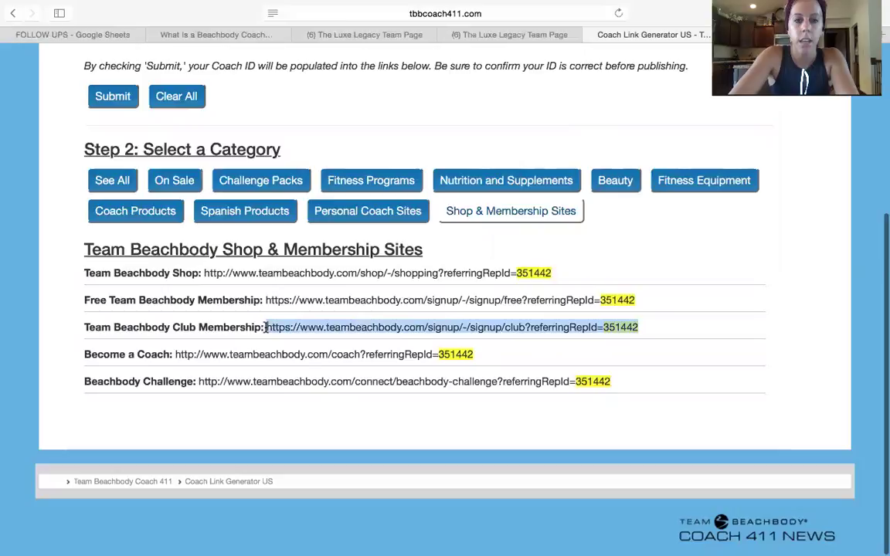
{"action": "right_click", "coordinate": [345, 321]}
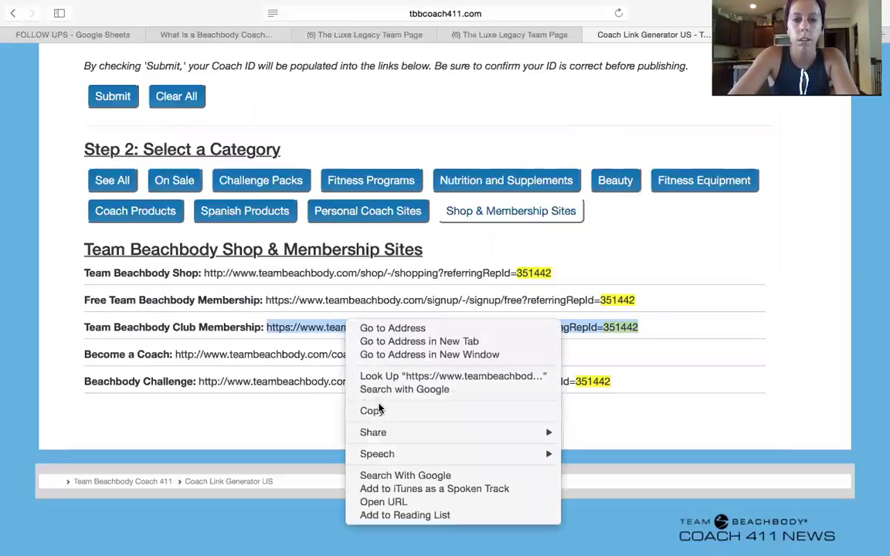
{"action": "left_click", "coordinate": [379, 408]}
{"action": "right_click", "coordinate": [335, 327]}
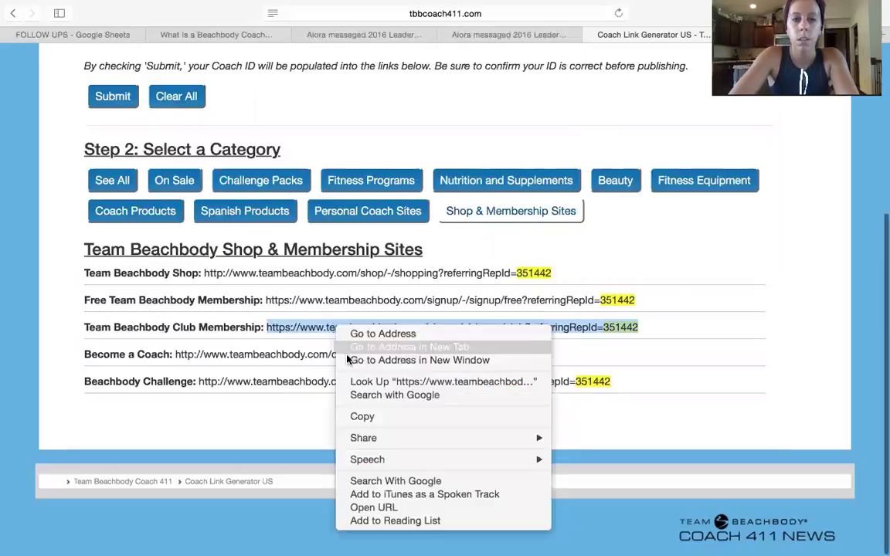
{"action": "left_click", "coordinate": [369, 417]}
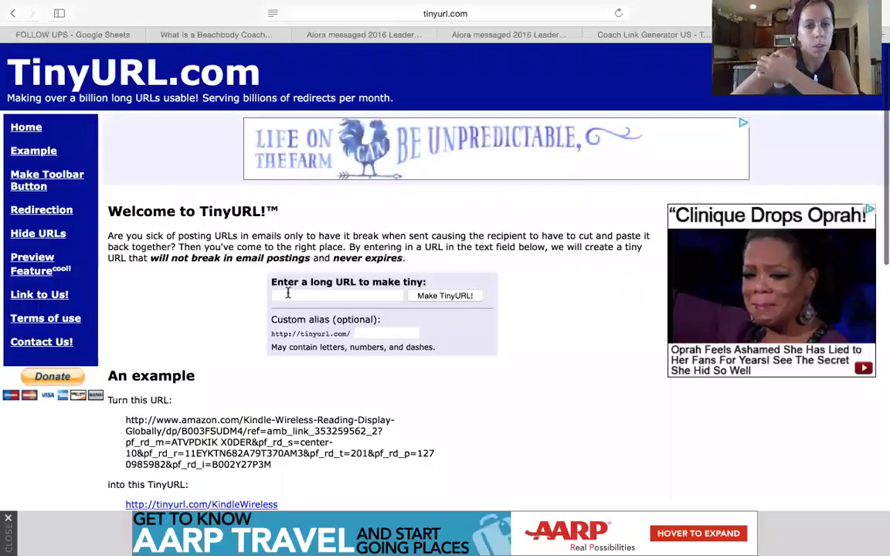
{"action": "right_click", "coordinate": [287, 294]}
{"action": "left_click", "coordinate": [325, 328]}
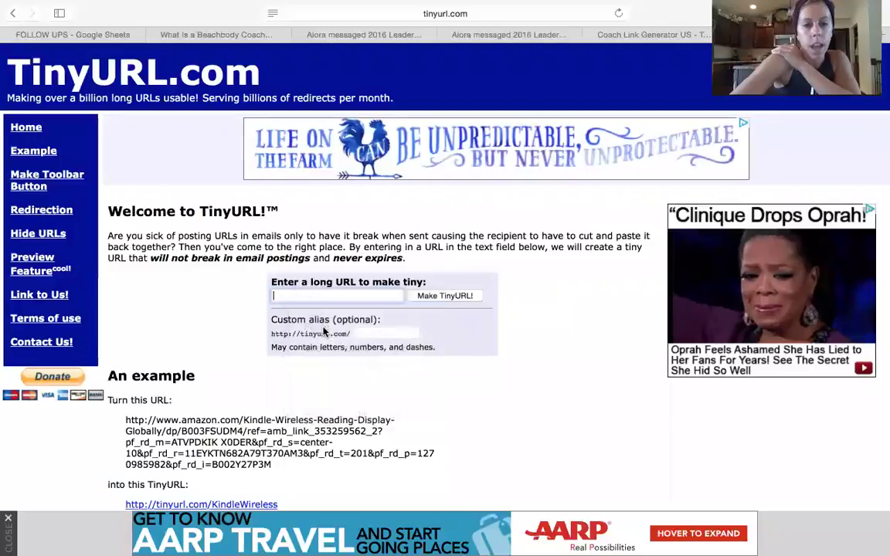
{"action": "left_click", "coordinate": [370, 334]}
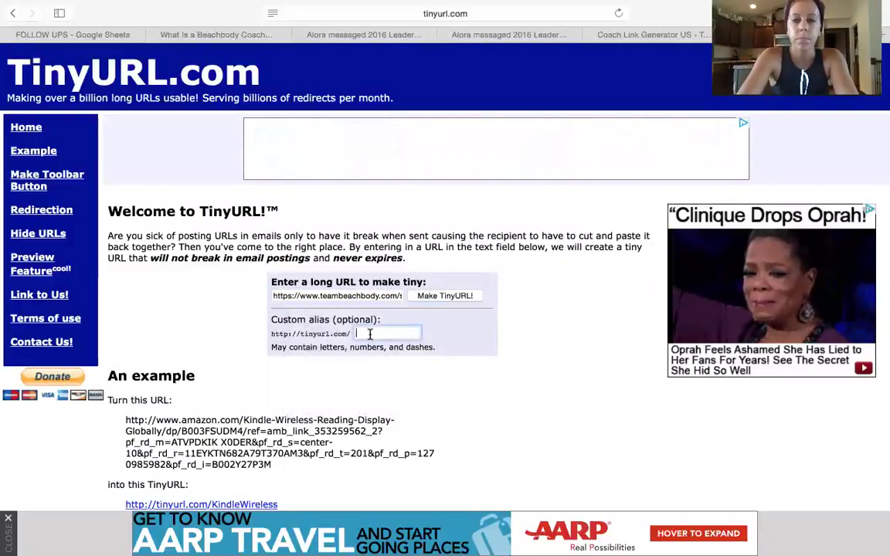
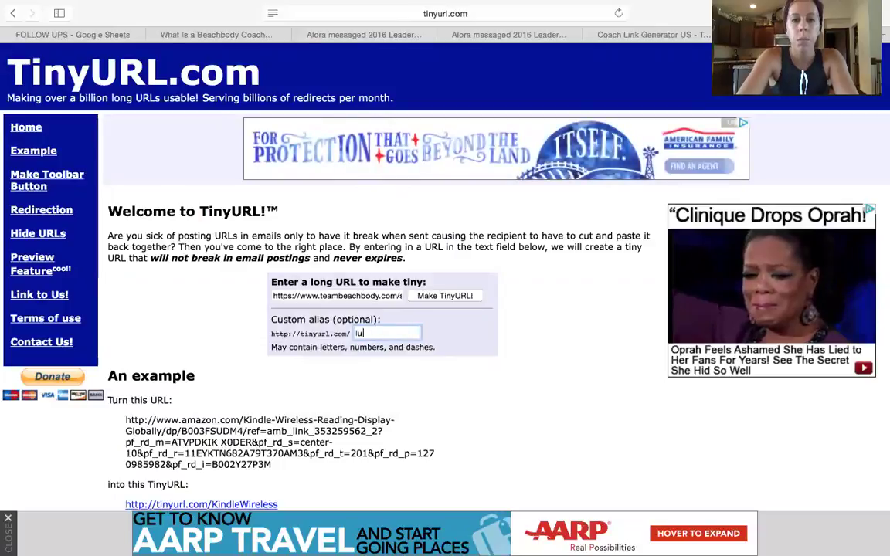
{"action": "key", "text": "Return"}
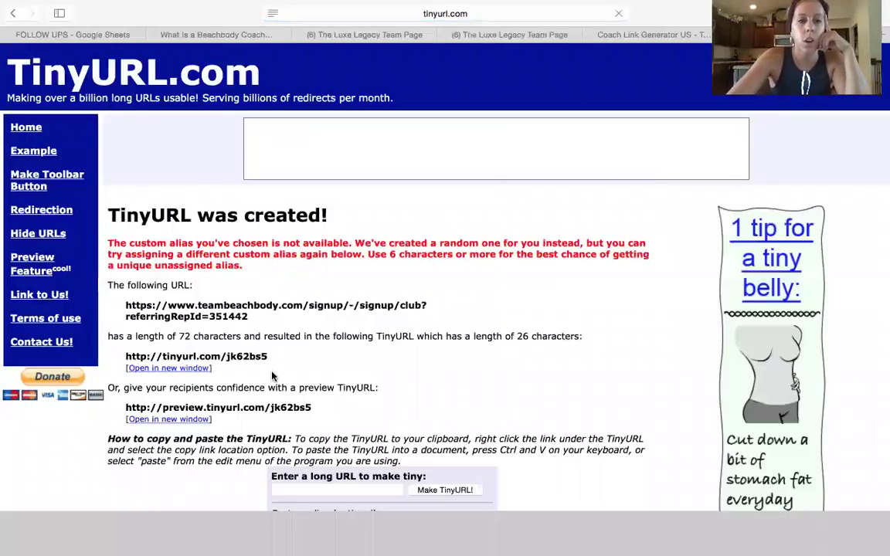
{"action": "scroll", "coordinate": [272, 376], "scroll_direction": "down", "scroll_amount": 5}
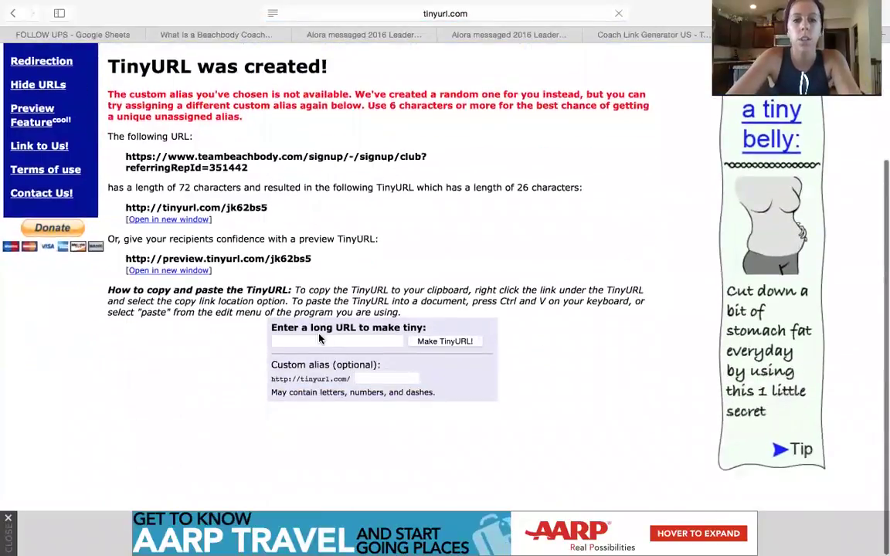
{"action": "left_click", "coordinate": [319, 340]}
{"action": "right_click", "coordinate": [320, 341]}
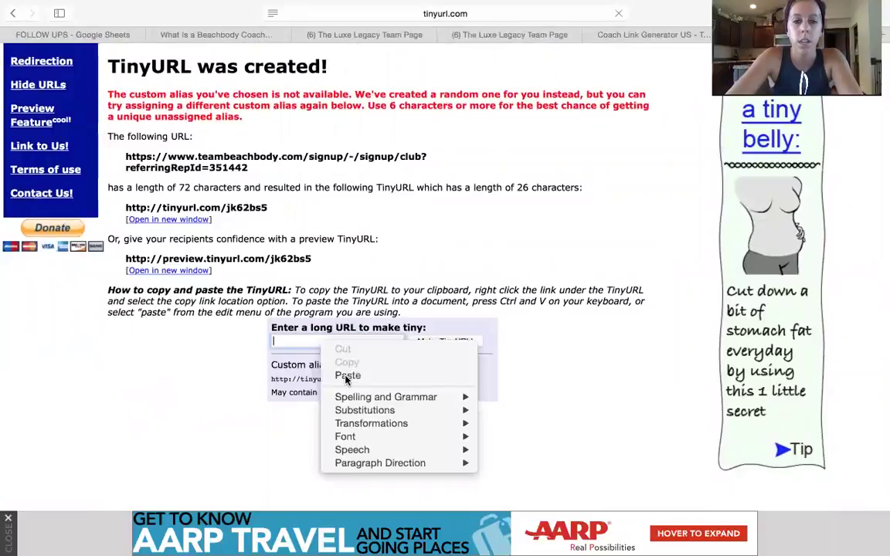
{"action": "left_click", "coordinate": [347, 376]}
{"action": "left_click", "coordinate": [371, 379]}
{"action": "type", "text": "llegacy"}
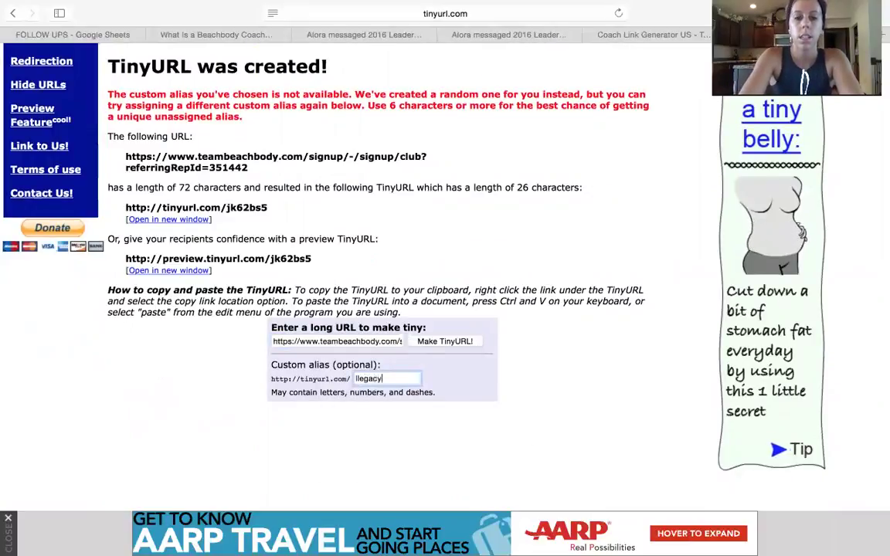
{"action": "key", "text": "BackSpace"}
{"action": "key", "text": "BackSpace"}
{"action": "key", "text": "BackSpace"}
{"action": "key", "text": "BackSpace"}
{"action": "key", "text": "BackSpace"}
{"action": "key", "text": "BackSpace"}
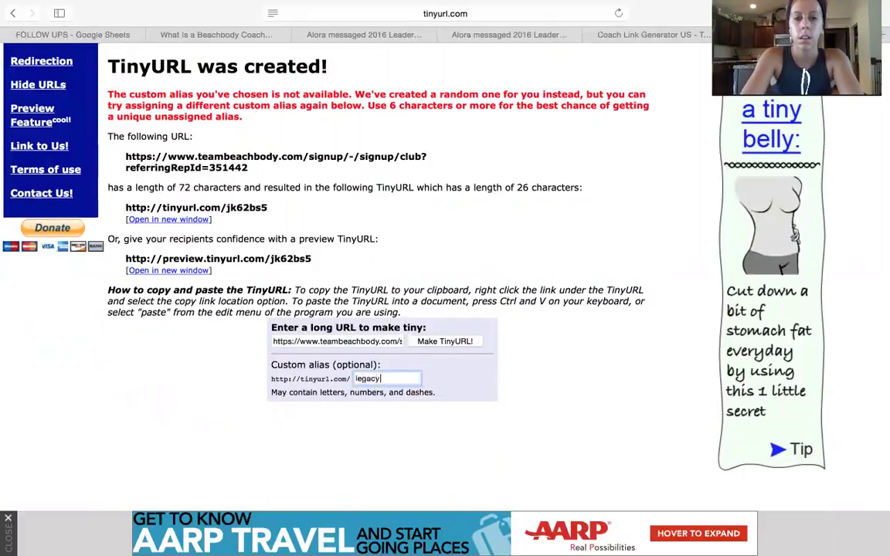
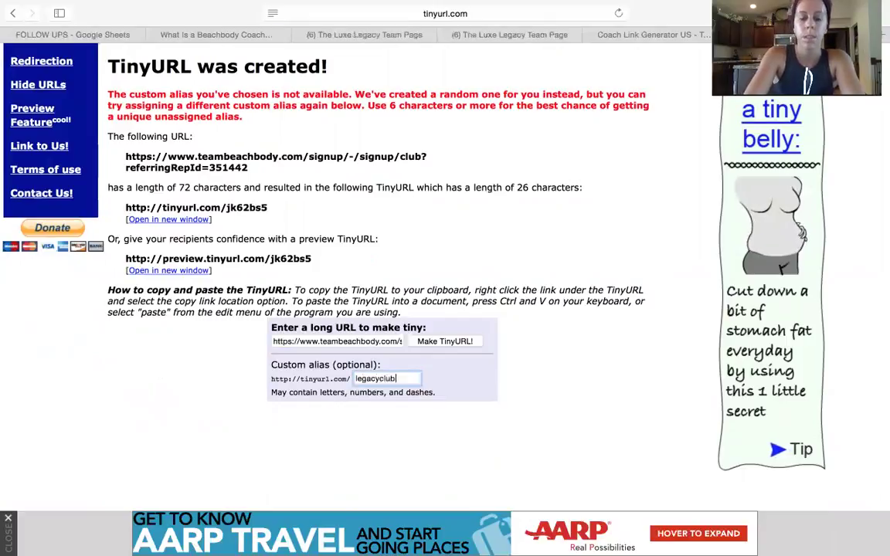
{"action": "key", "text": "Return"}
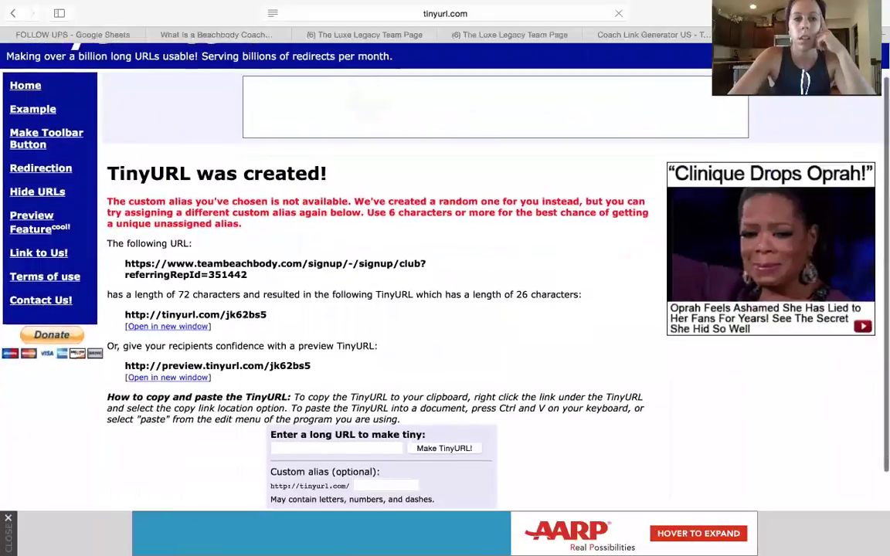
- Paste the link once more and submit it with another custom alias, also unavailable
{"action": "scroll", "coordinate": [362, 377], "scroll_direction": "down", "scroll_amount": 2}
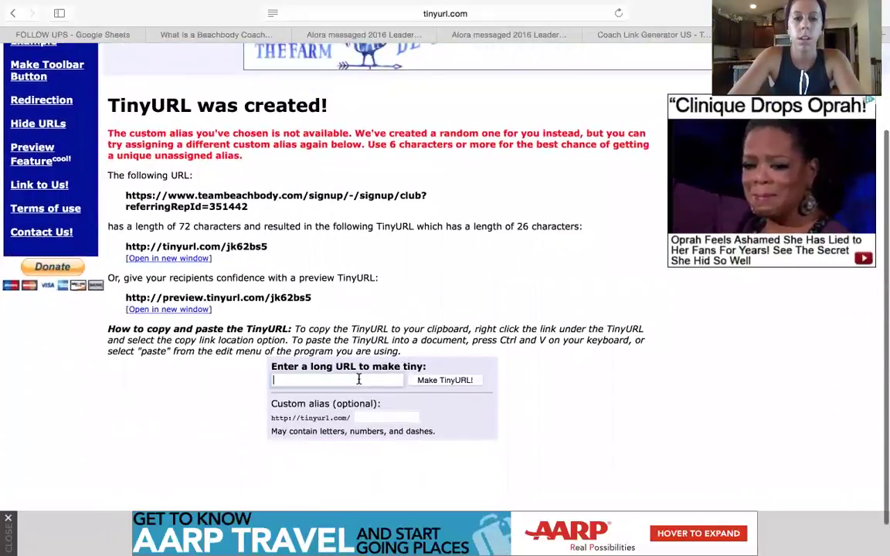
{"action": "right_click", "coordinate": [334, 382]}
{"action": "left_click", "coordinate": [363, 412]}
{"action": "scroll", "coordinate": [381, 413], "scroll_direction": "down", "scroll_amount": 1}
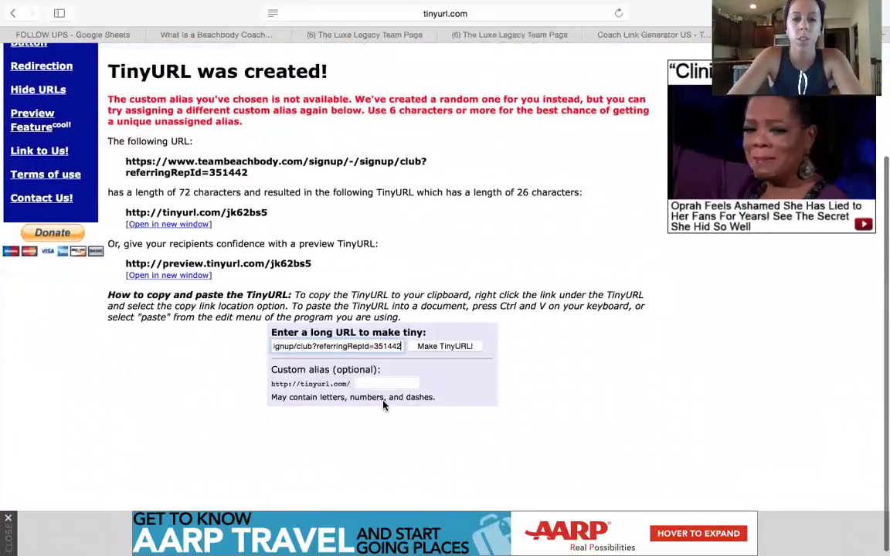
{"action": "left_click", "coordinate": [380, 386]}
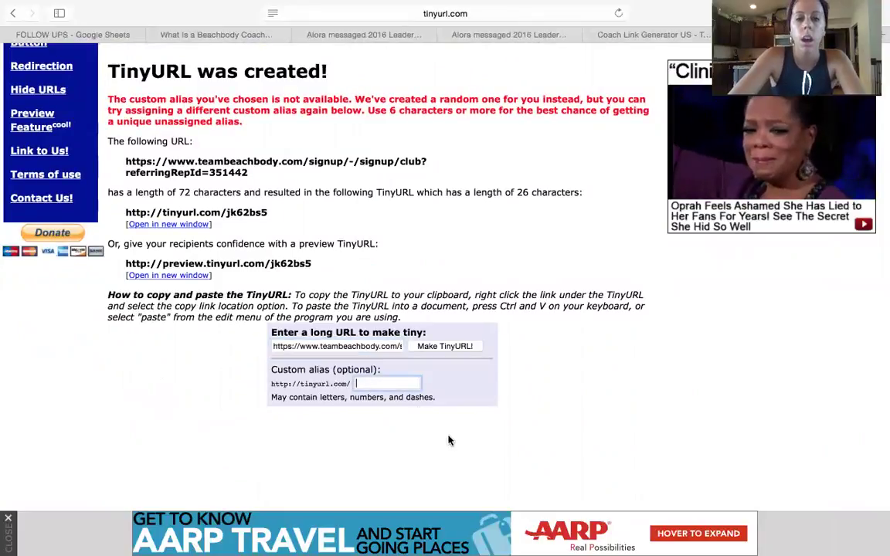
{"action": "key", "text": "Return"}
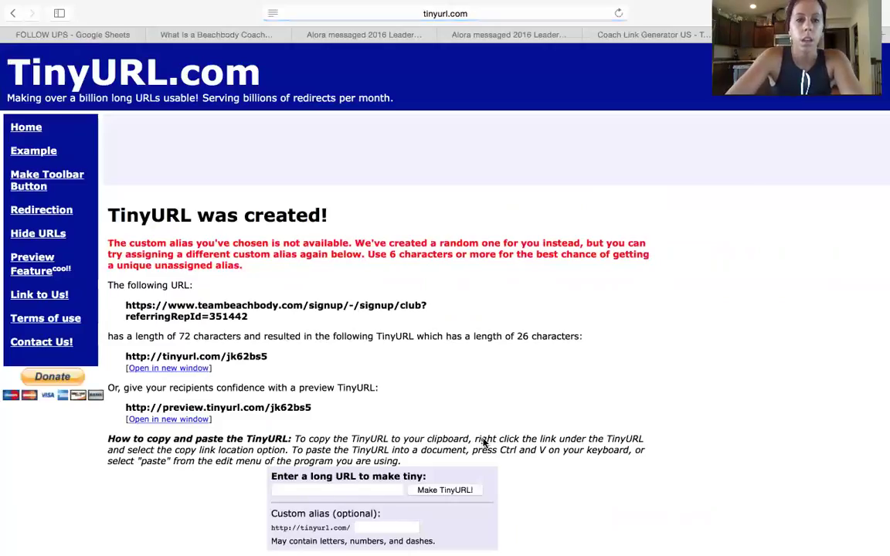
{"action": "scroll", "coordinate": [485, 442], "scroll_direction": "down", "scroll_amount": 3}
{"action": "right_click", "coordinate": [355, 393]}
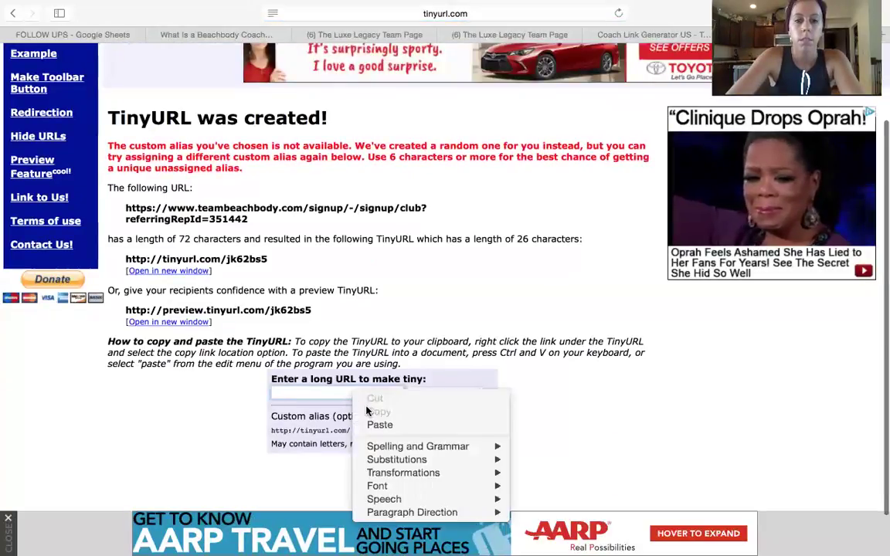
{"action": "left_click", "coordinate": [379, 424]}
{"action": "left_click", "coordinate": [379, 430]}
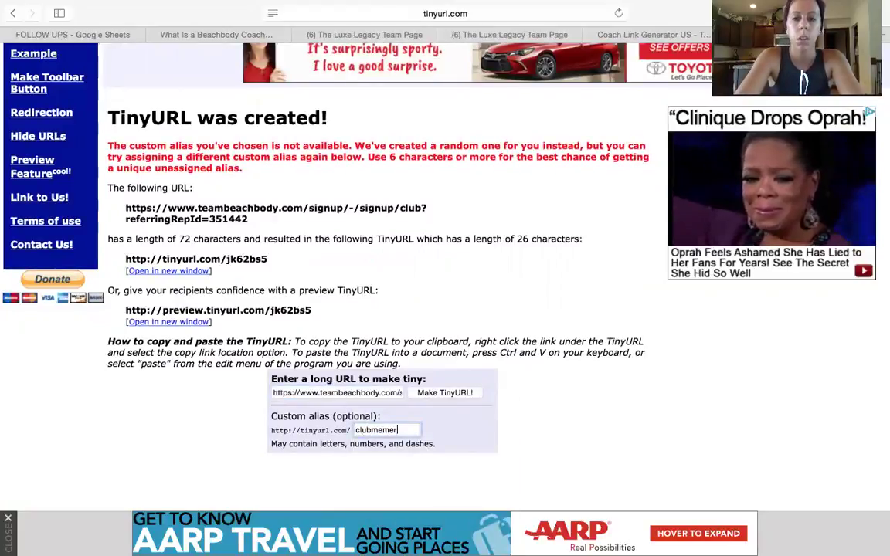
{"action": "key", "text": "Return"}
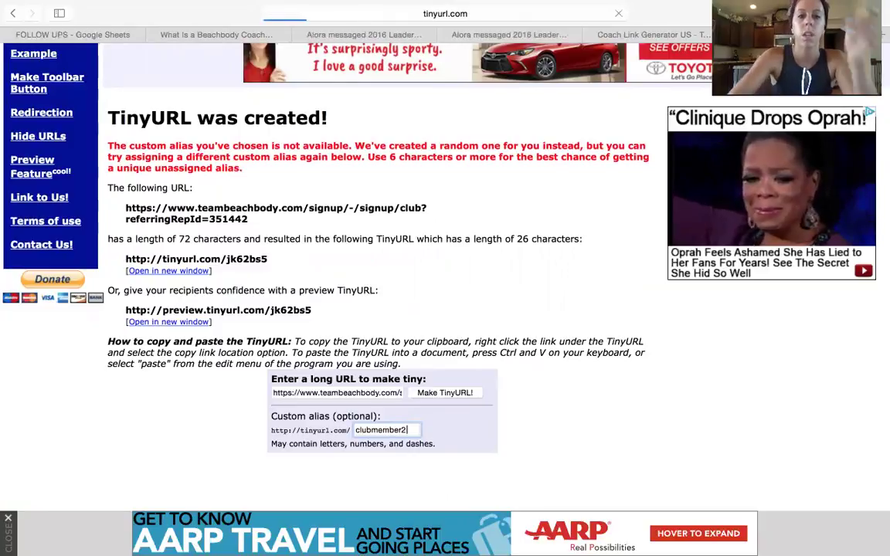
{"action": "scroll", "coordinate": [292, 294], "scroll_direction": "down", "scroll_amount": 1}
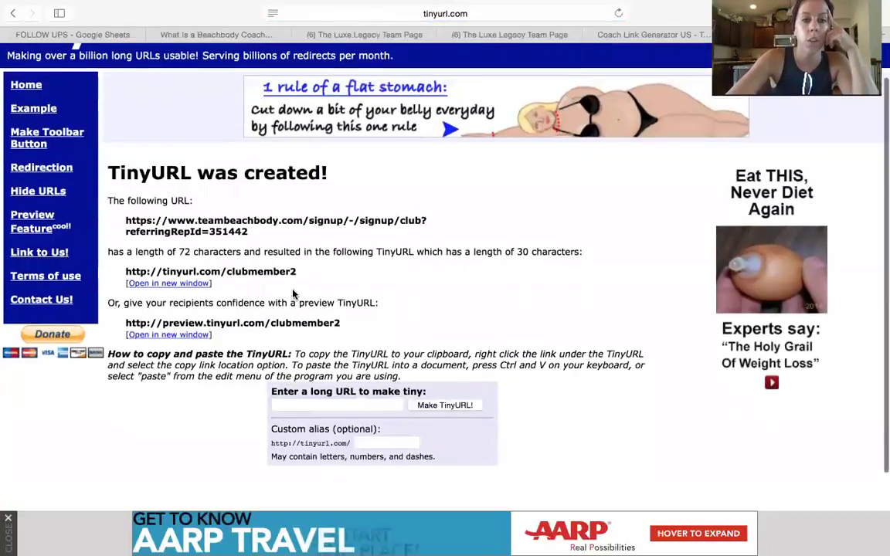
{"action": "left_click_drag", "start_coordinate": [297, 272], "coordinate": [121, 271]}
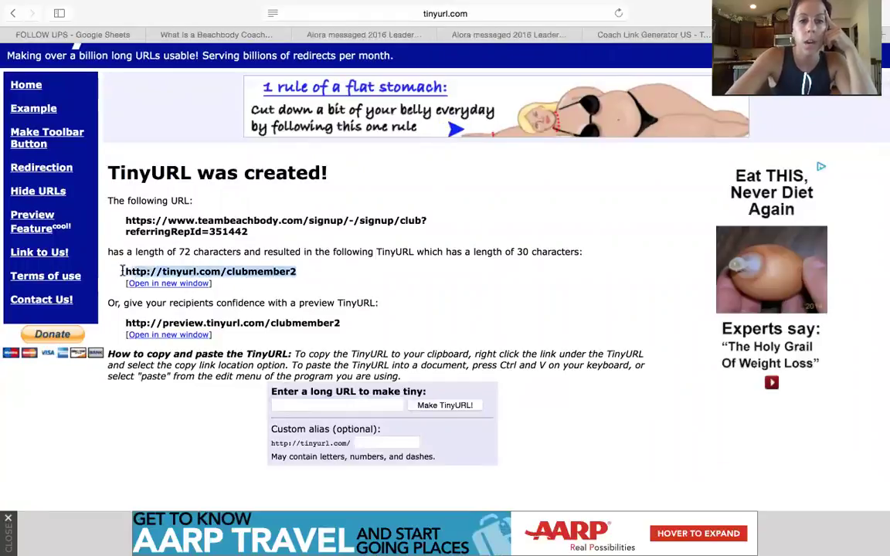
{"action": "left_click", "coordinate": [164, 283]}
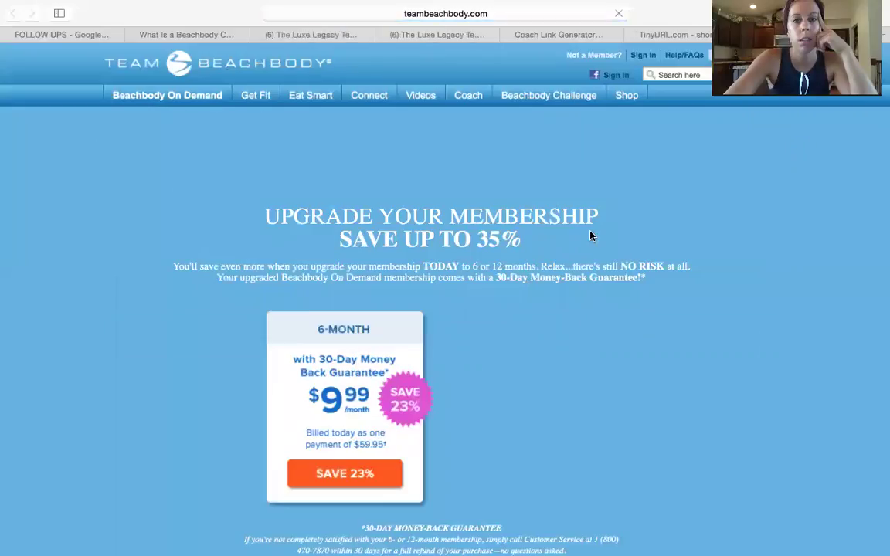
- Scroll through the Upgrade Your Membership page, then return to the Coach Link Generator tab
{"action": "scroll", "coordinate": [547, 398], "scroll_direction": "down", "scroll_amount": 5}
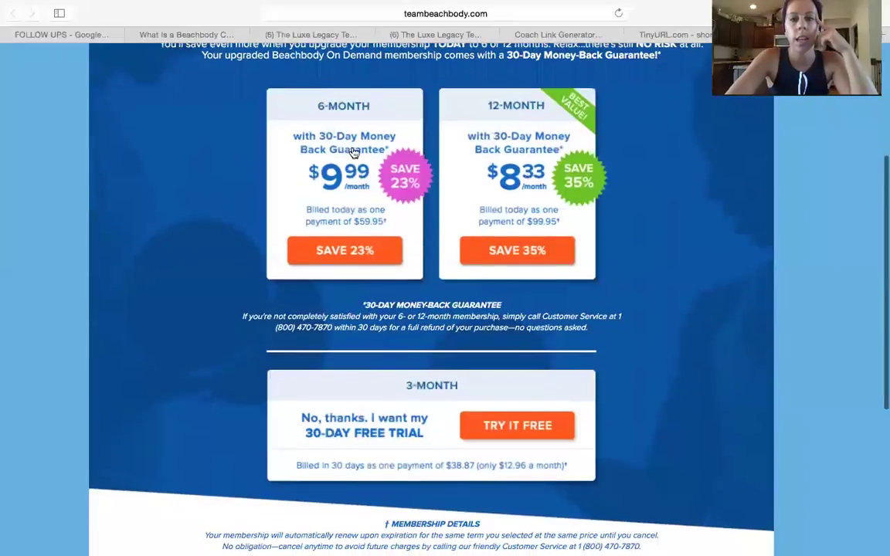
{"action": "scroll", "coordinate": [572, 422], "scroll_direction": "down", "scroll_amount": 3}
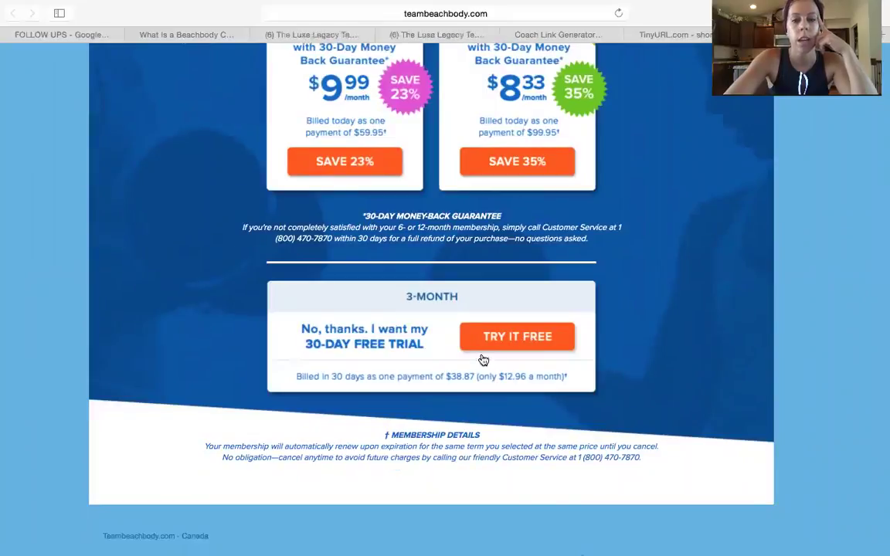
{"action": "scroll", "coordinate": [606, 338], "scroll_direction": "down", "scroll_amount": 1}
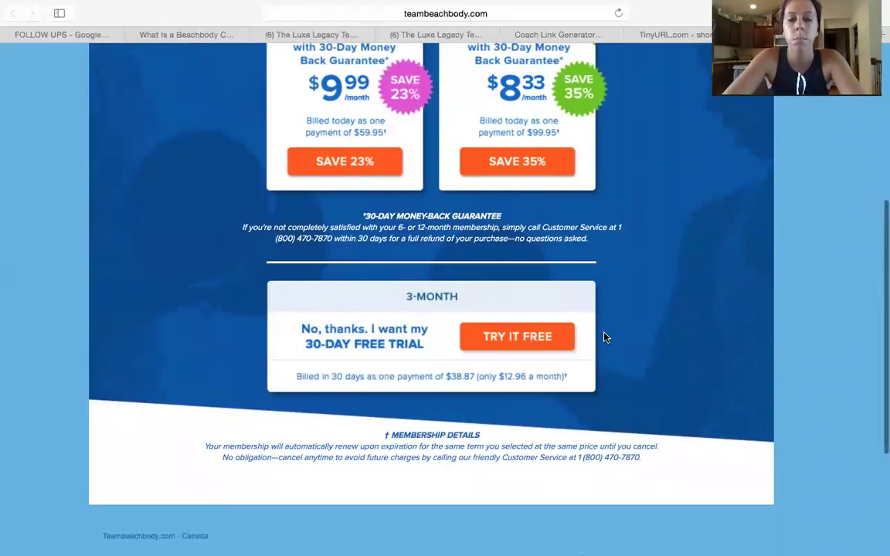
{"action": "scroll", "coordinate": [604, 336], "scroll_direction": "up", "scroll_amount": 10}
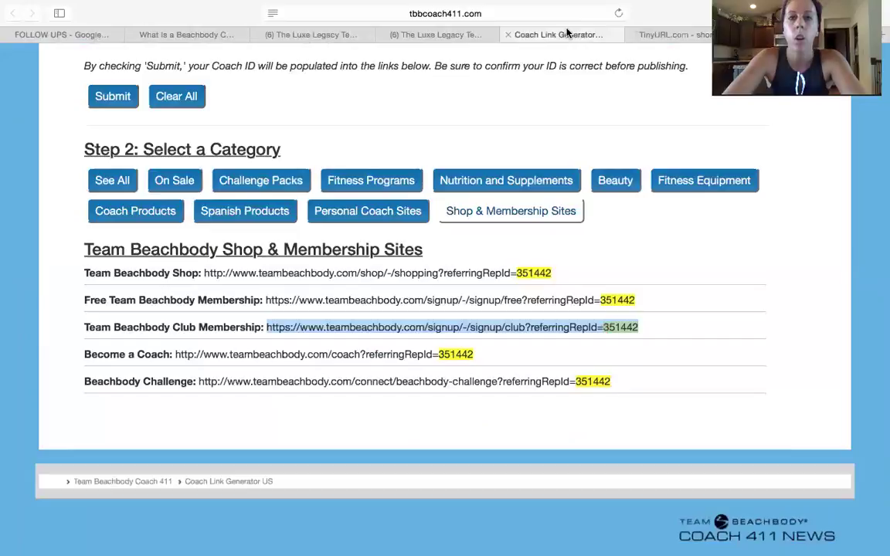
{"action": "left_click", "coordinate": [516, 34]}
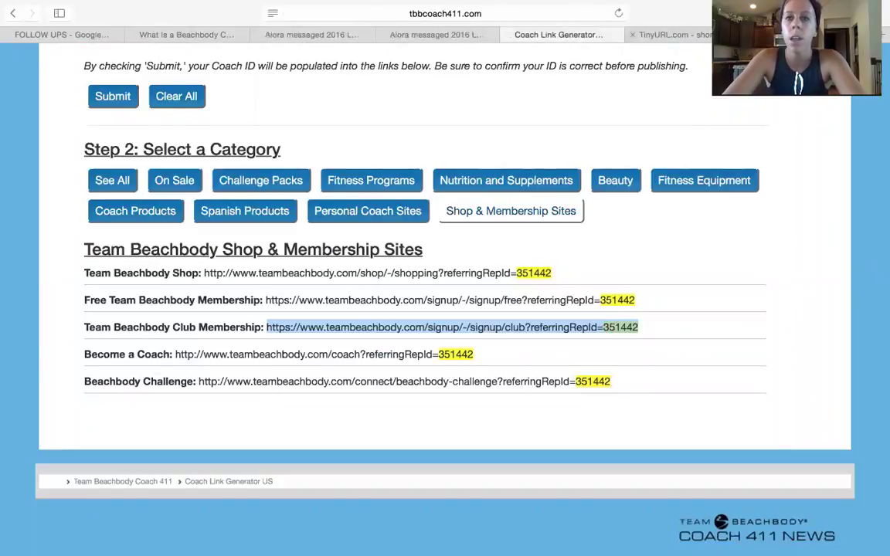
{"action": "scroll", "coordinate": [328, 339], "scroll_direction": "up", "scroll_amount": 3}
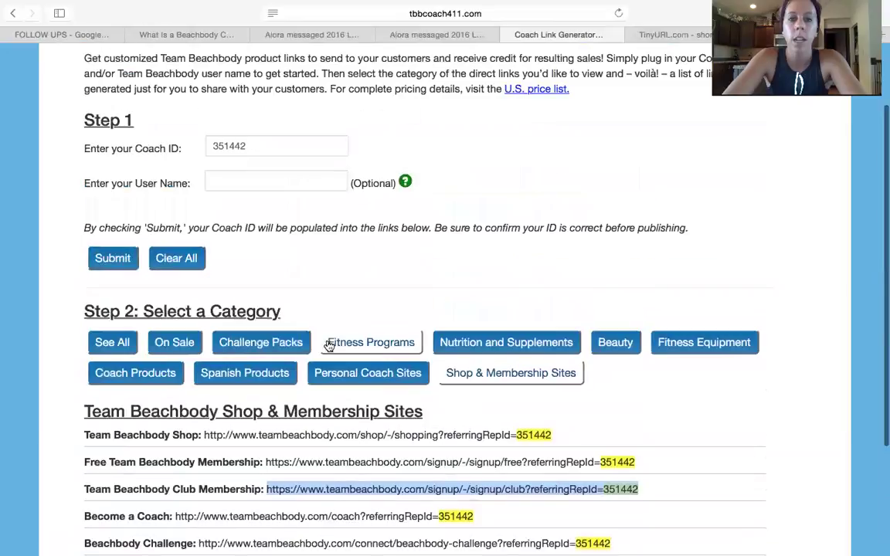
{"action": "left_click", "coordinate": [730, 34]}
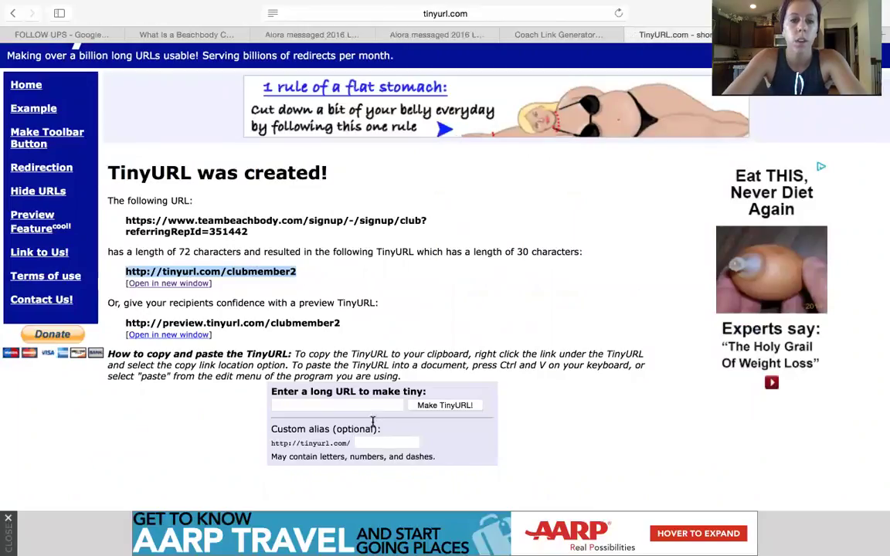
{"action": "left_click", "coordinate": [383, 442]}
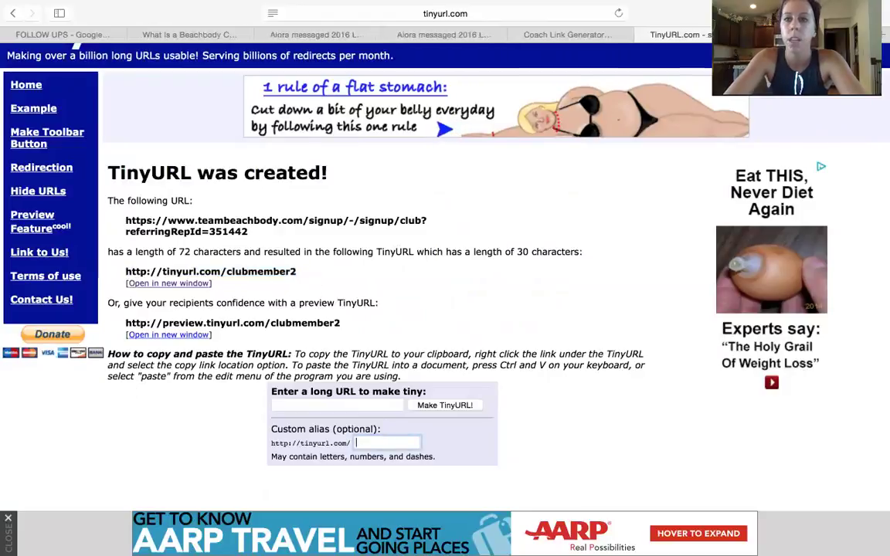
{"action": "mouse_move", "coordinate": [80, 7]}
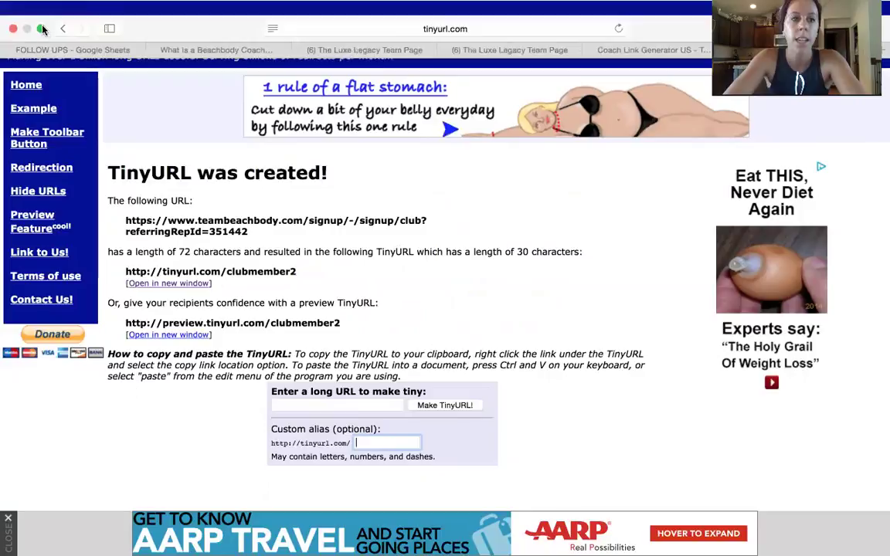
{"action": "left_click", "coordinate": [41, 28]}
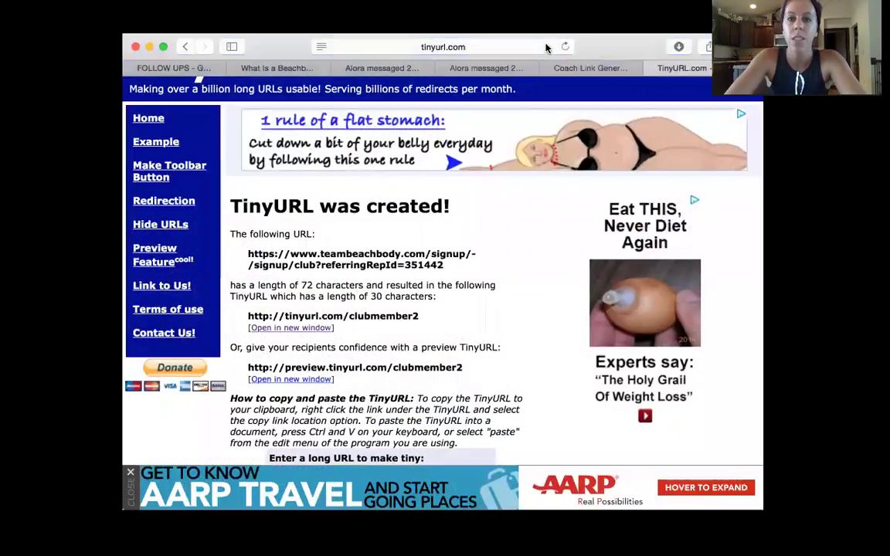